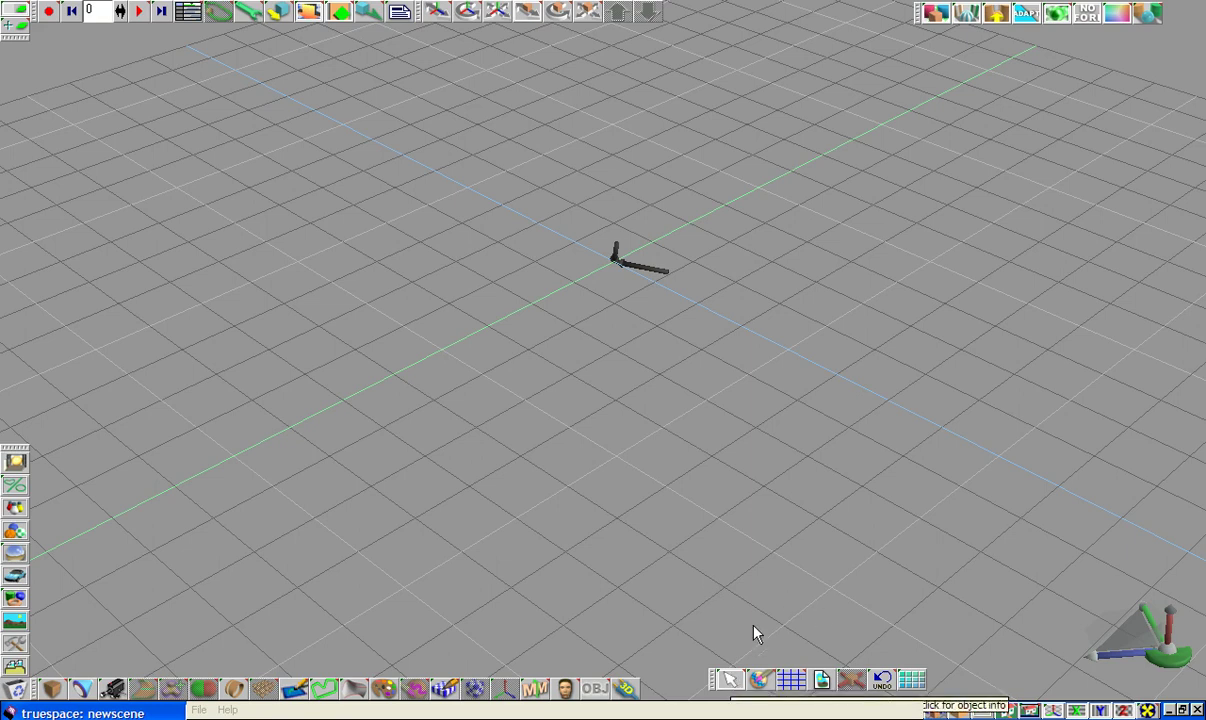
Show the object info settings and add a default cube near the origin, at about X -0.12, Y -0.12, leaving it selected
right_click(730, 681)
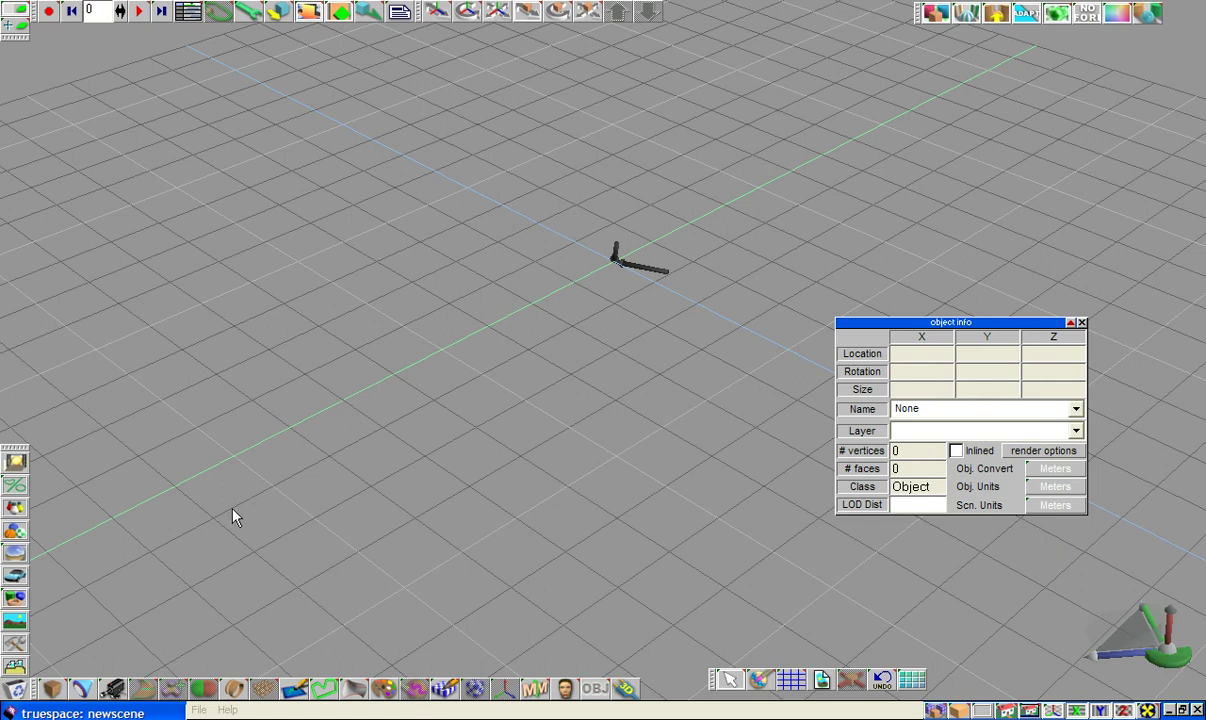
left_click(53, 690)
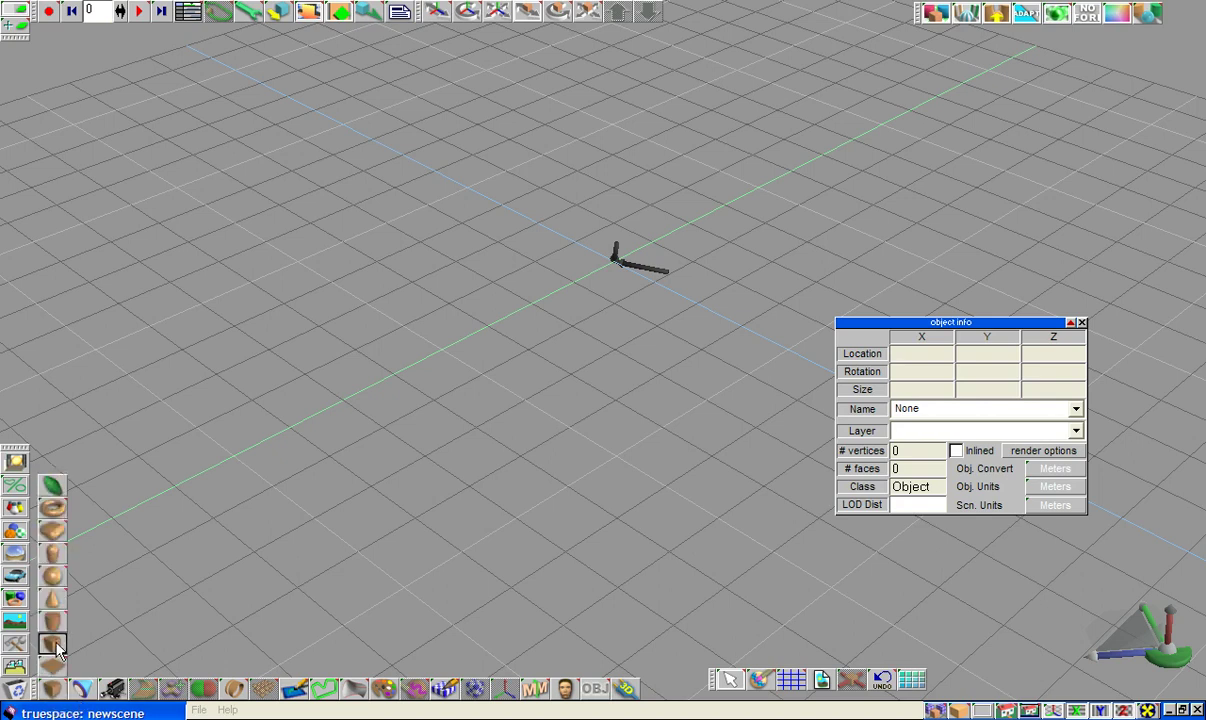
left_click(56, 646)
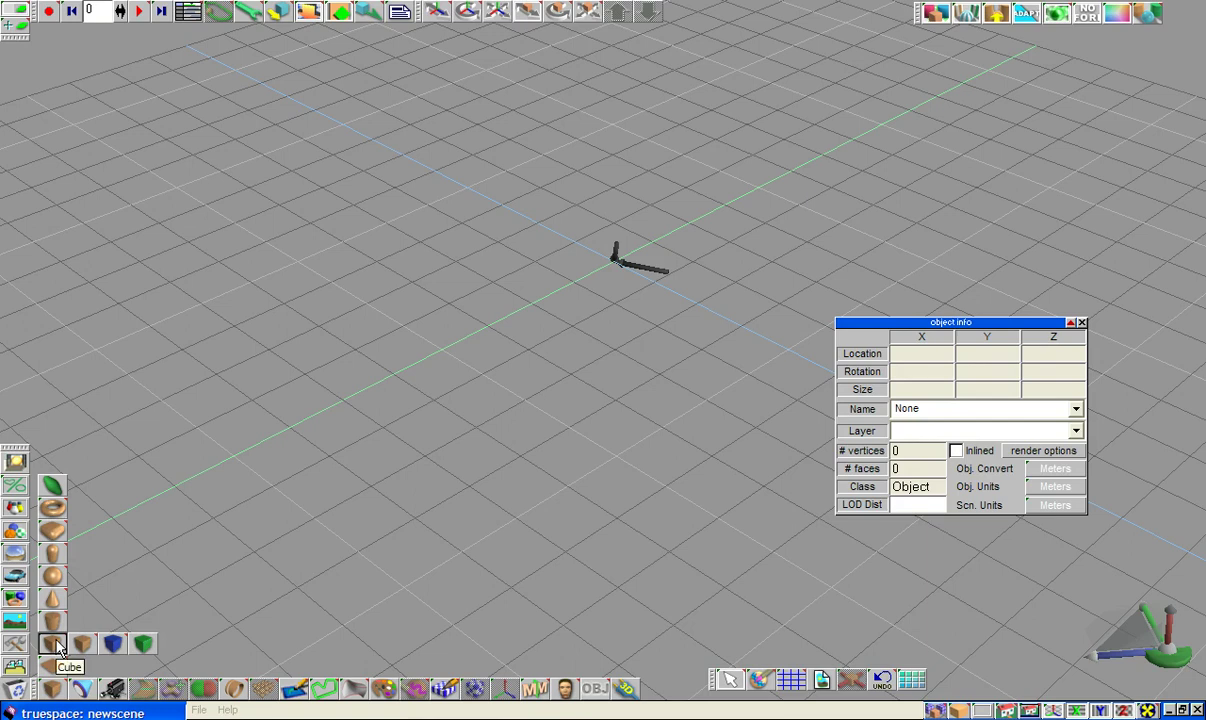
left_click(56, 646)
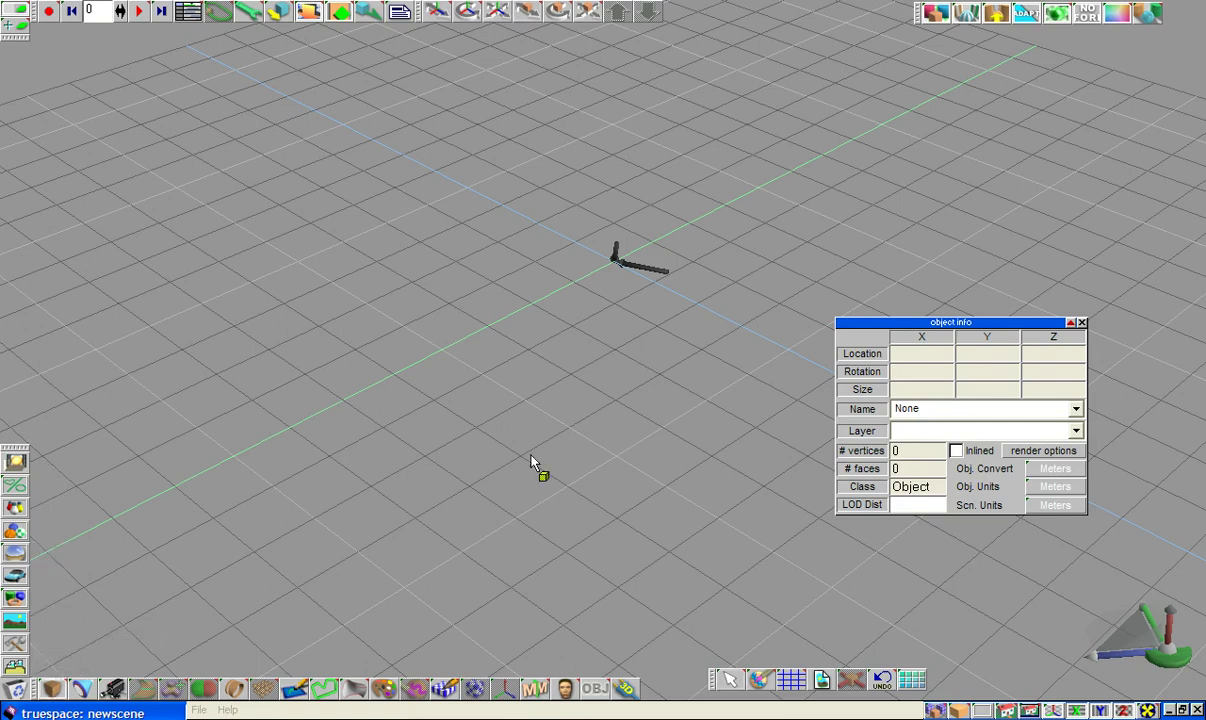
left_click(615, 257)
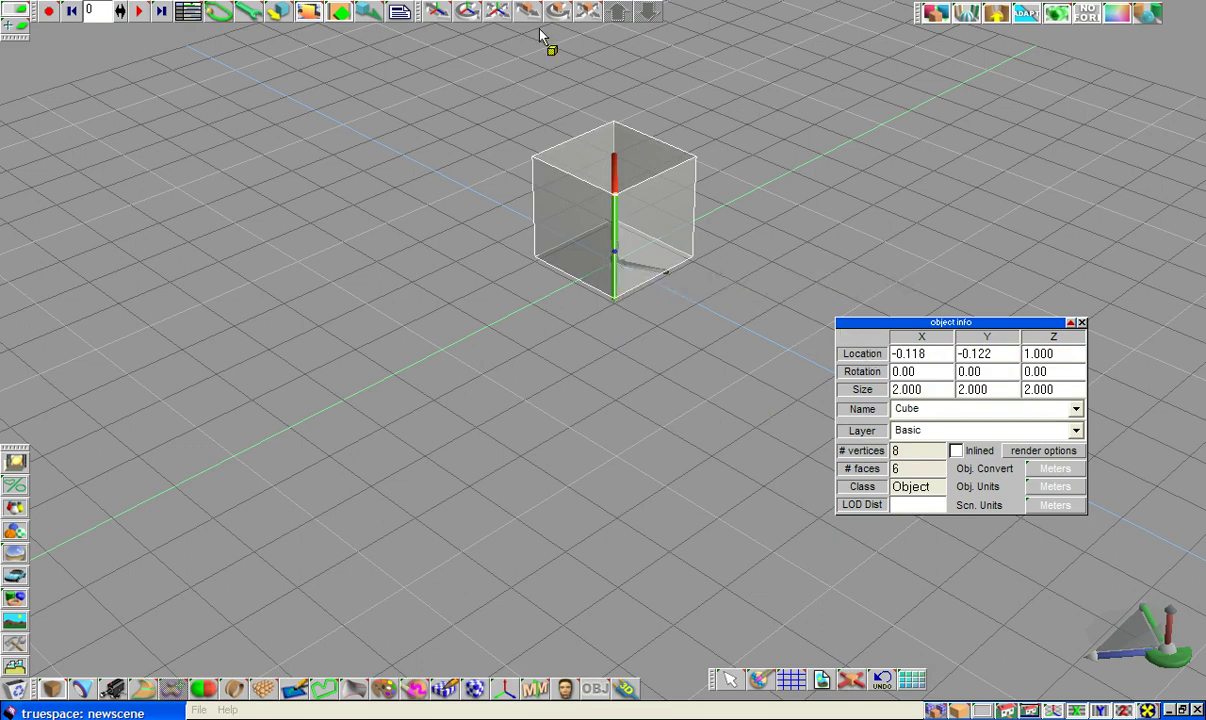
left_click(730, 681)
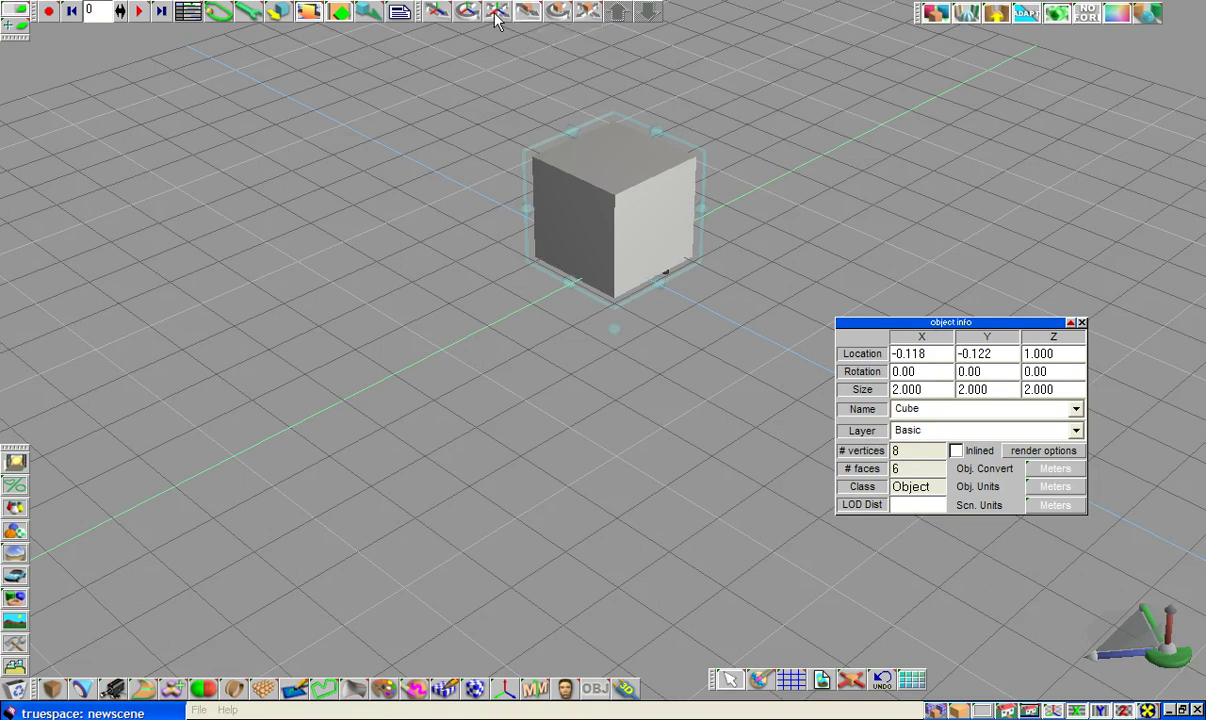
Practise moving, rotating and zooming the view around the cube, ending with a slightly closer view
left_click(436, 14)
left_click_drag(458, 121, 479, 106)
left_click_drag(650, 358, 600, 378)
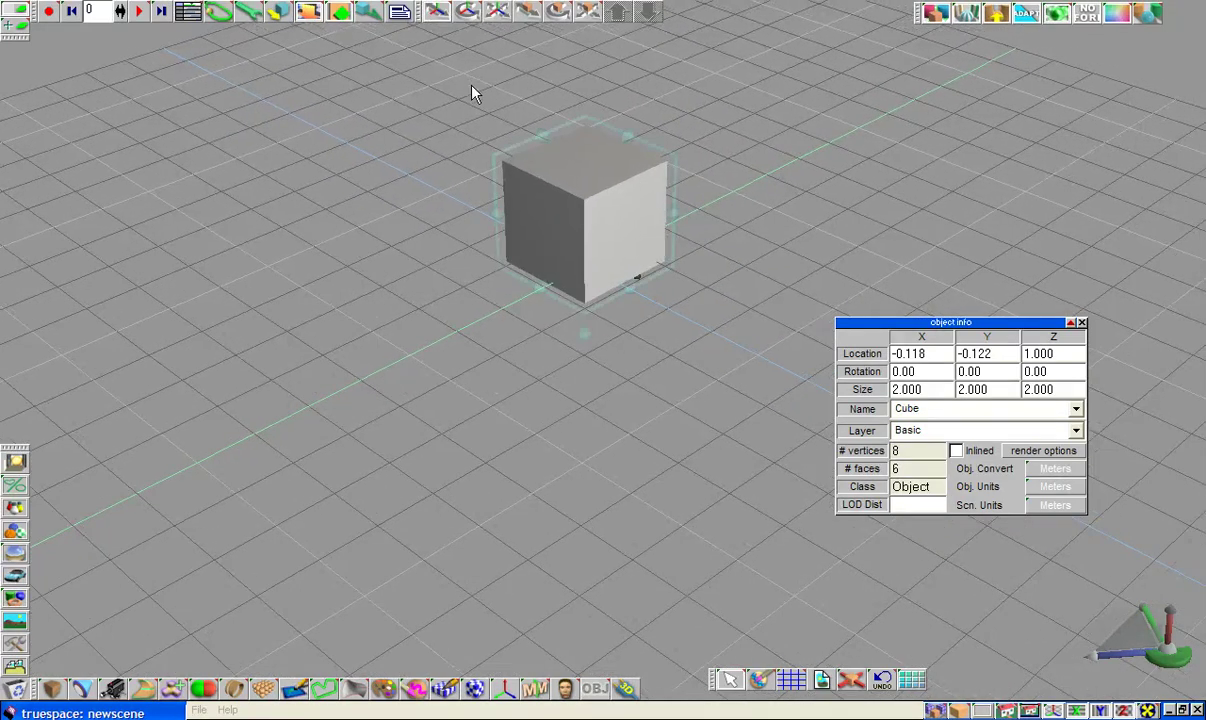
left_click(474, 12)
mouse_move(480, 106)
left_mouse_down()
mouse_move(500, 98)
mouse_move(499, 111)
left_mouse_up()
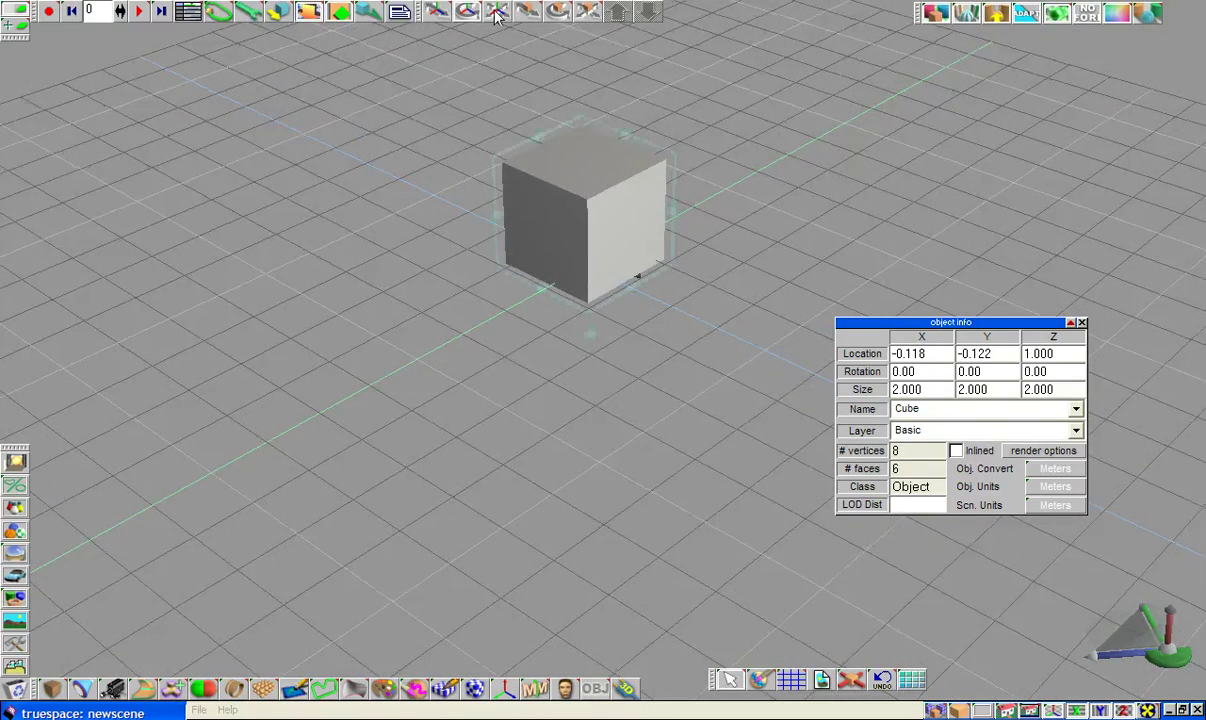
left_click(496, 12)
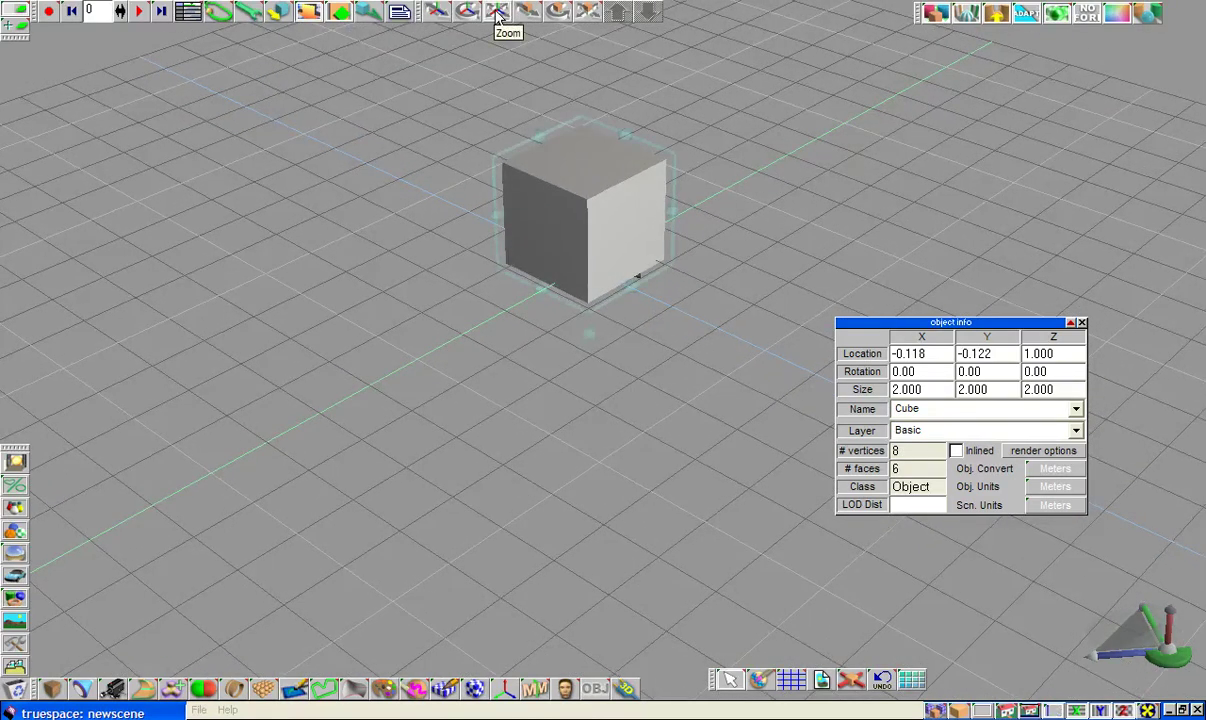
mouse_move(435, 138)
left_mouse_down()
mouse_move(435, 190)
mouse_move(435, 125)
left_mouse_up()
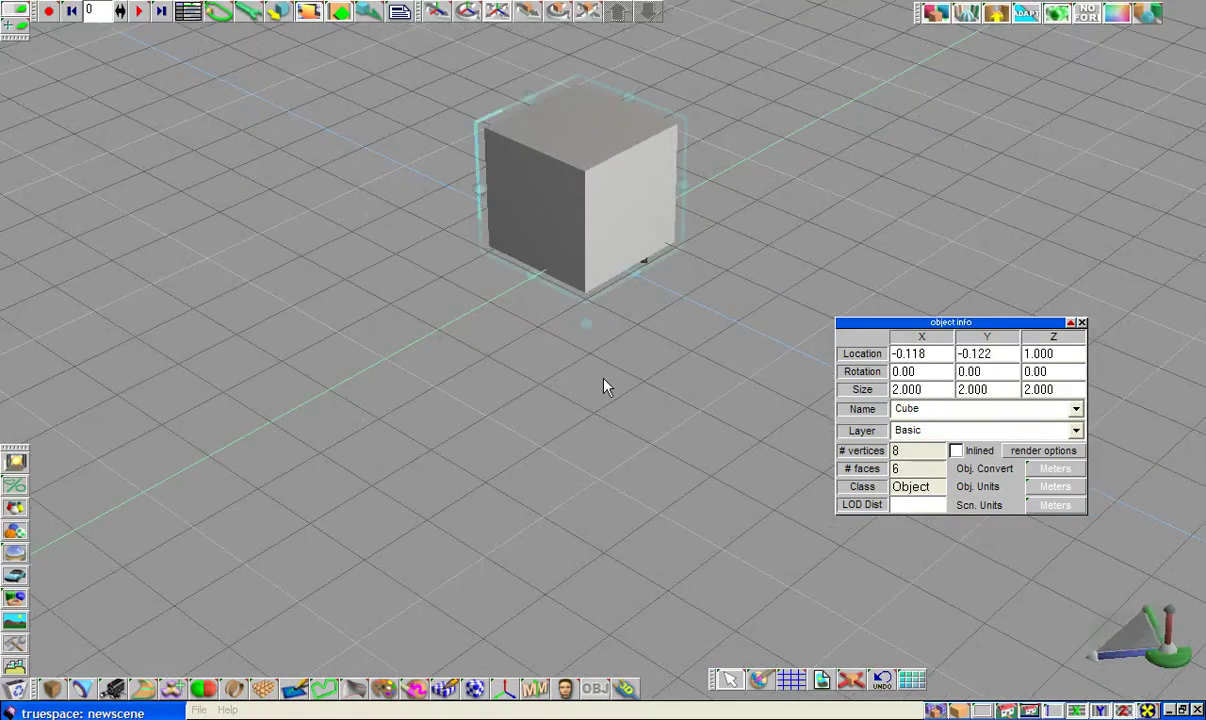
Move the cube along the ground plane to about X 0.585, Y 0.235
left_click(526, 12)
left_click_drag(622, 171, 577, 180)
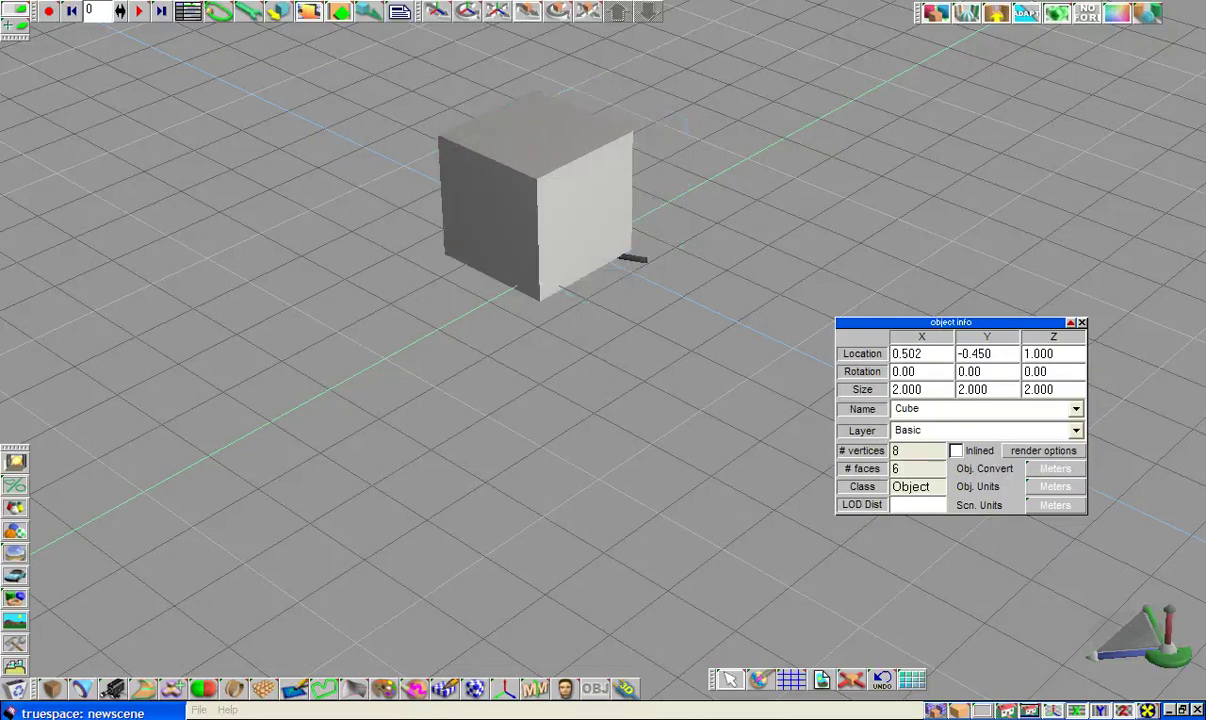
mouse_move(632, 258)
left_mouse_down()
mouse_move(547, 292)
mouse_move(765, 270)
mouse_move(601, 289)
mouse_move(678, 283)
mouse_move(620, 275)
mouse_move(645, 260)
mouse_move(639, 270)
left_mouse_up()
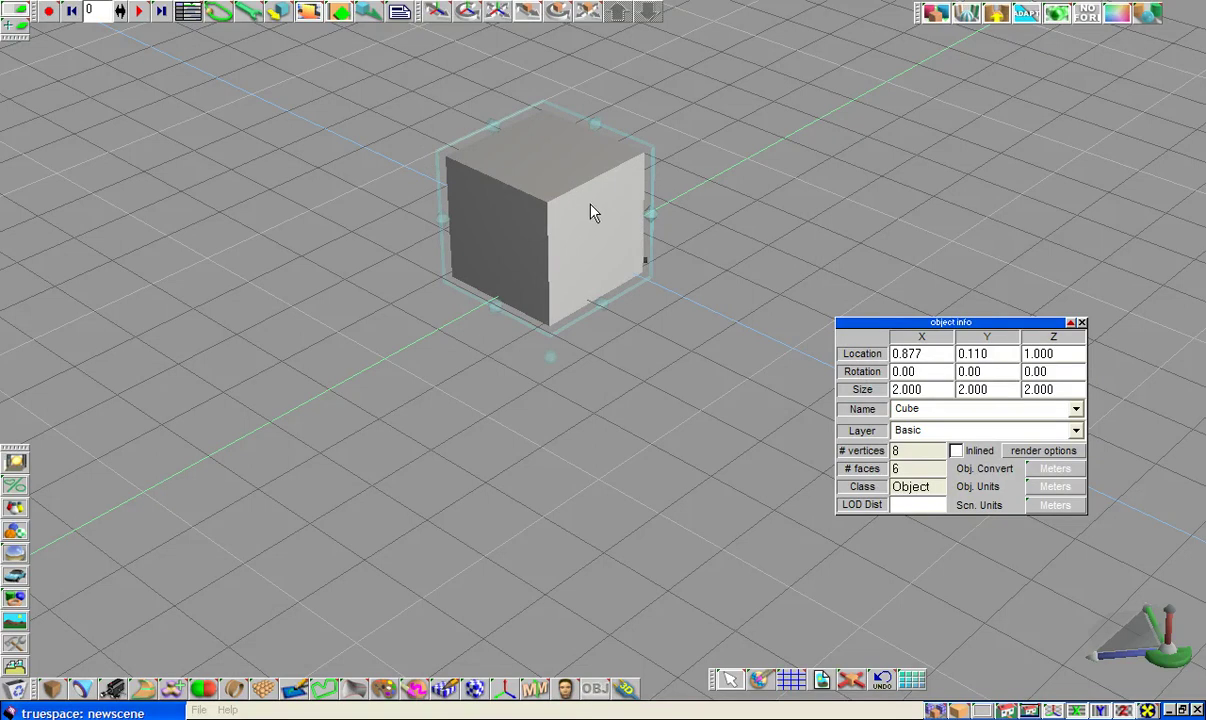
mouse_move(598, 197)
left_mouse_down()
mouse_move(538, 211)
mouse_move(590, 208)
mouse_move(642, 179)
mouse_move(595, 192)
mouse_move(606, 190)
mouse_move(604, 212)
mouse_move(621, 198)
left_mouse_up()
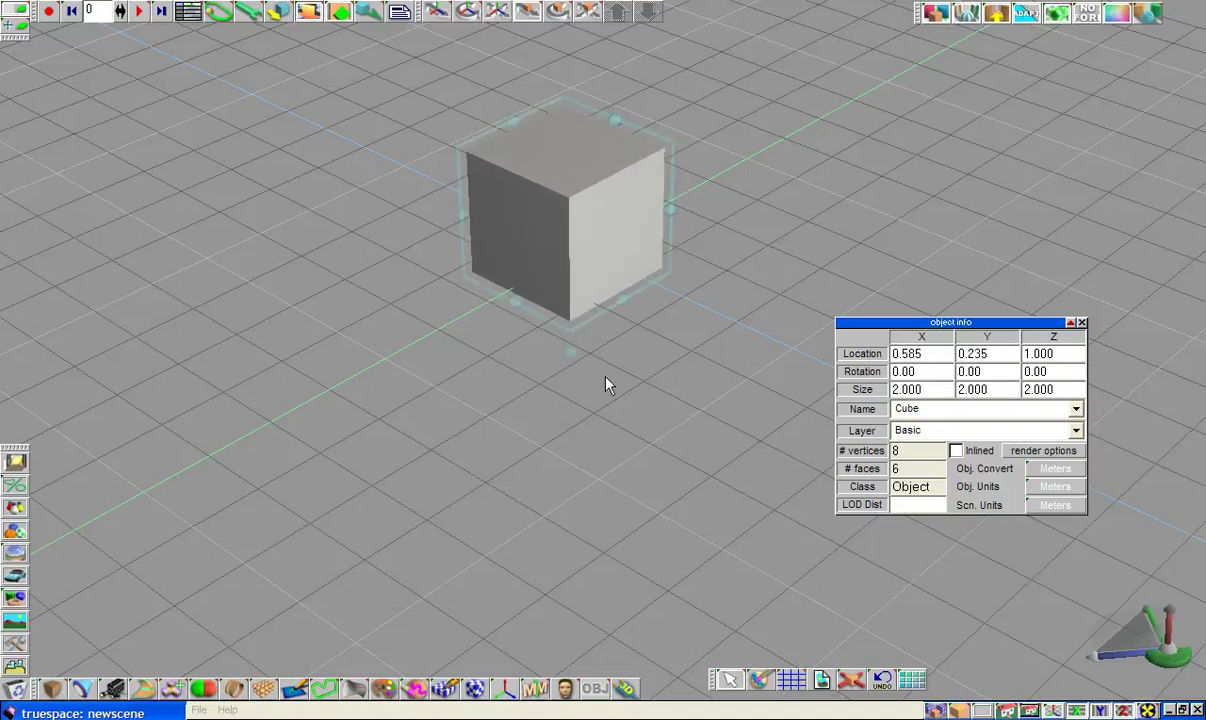
Rotate the cube freely to about -9° in X, 5.5° in Y and 27° in Z
left_click(558, 12)
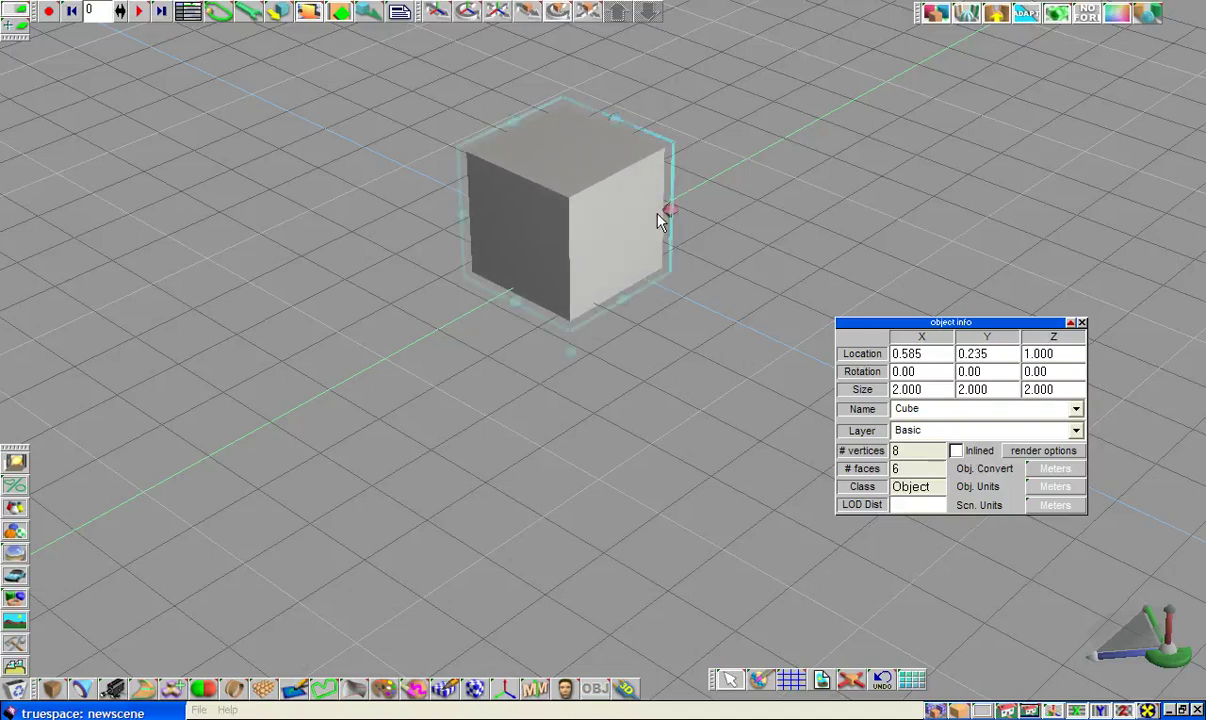
left_click(555, 16)
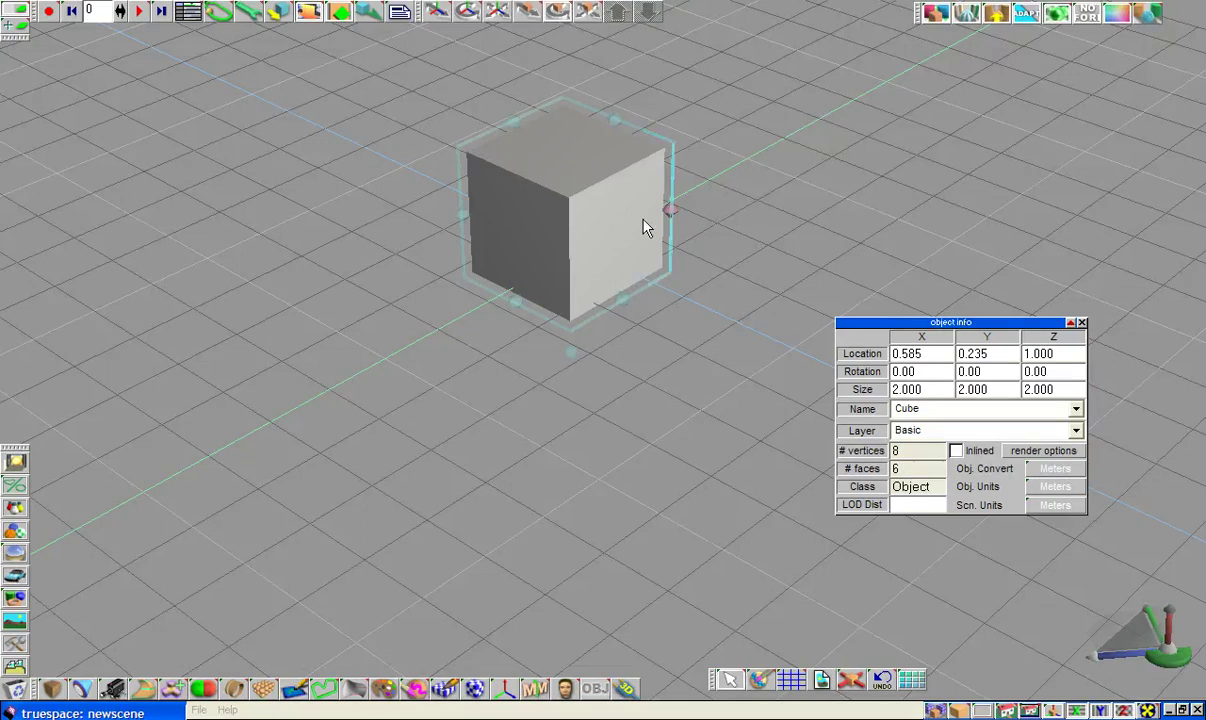
left_click_drag(643, 222, 572, 192)
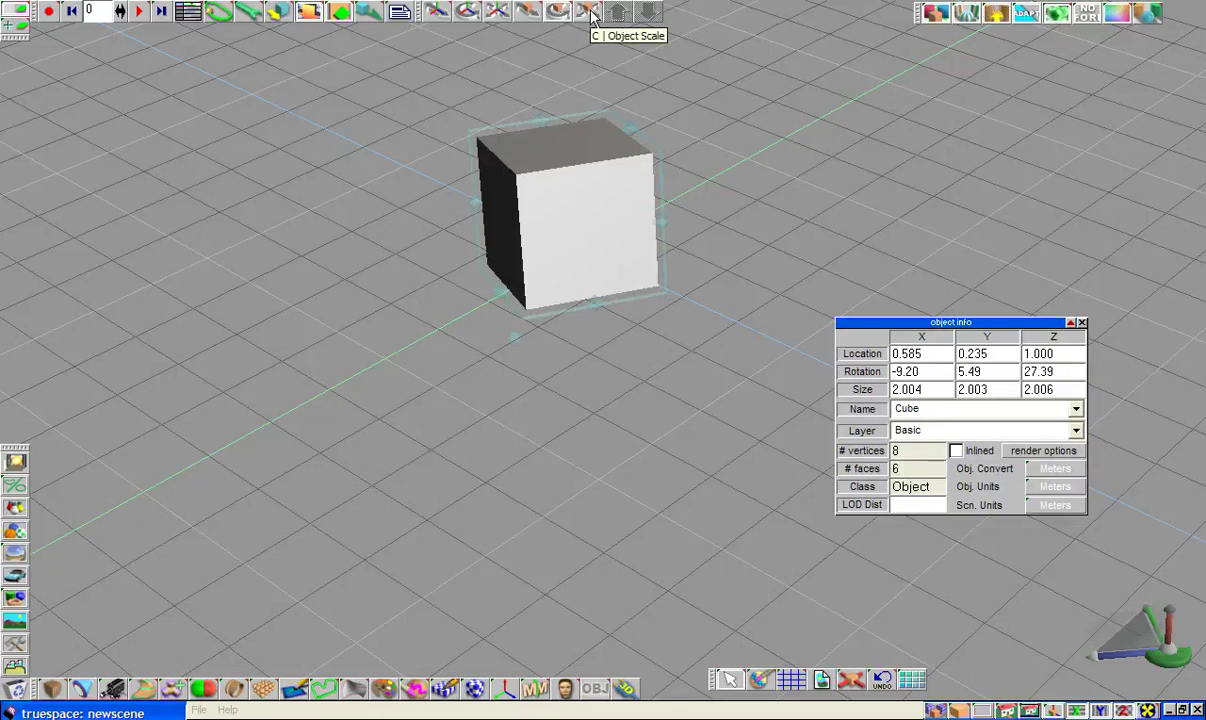
Scale the cube horizontally with Object Scale to about 2.86 in X and 3.25 in Y
left_click(591, 17)
left_click_drag(574, 122, 608, 377)
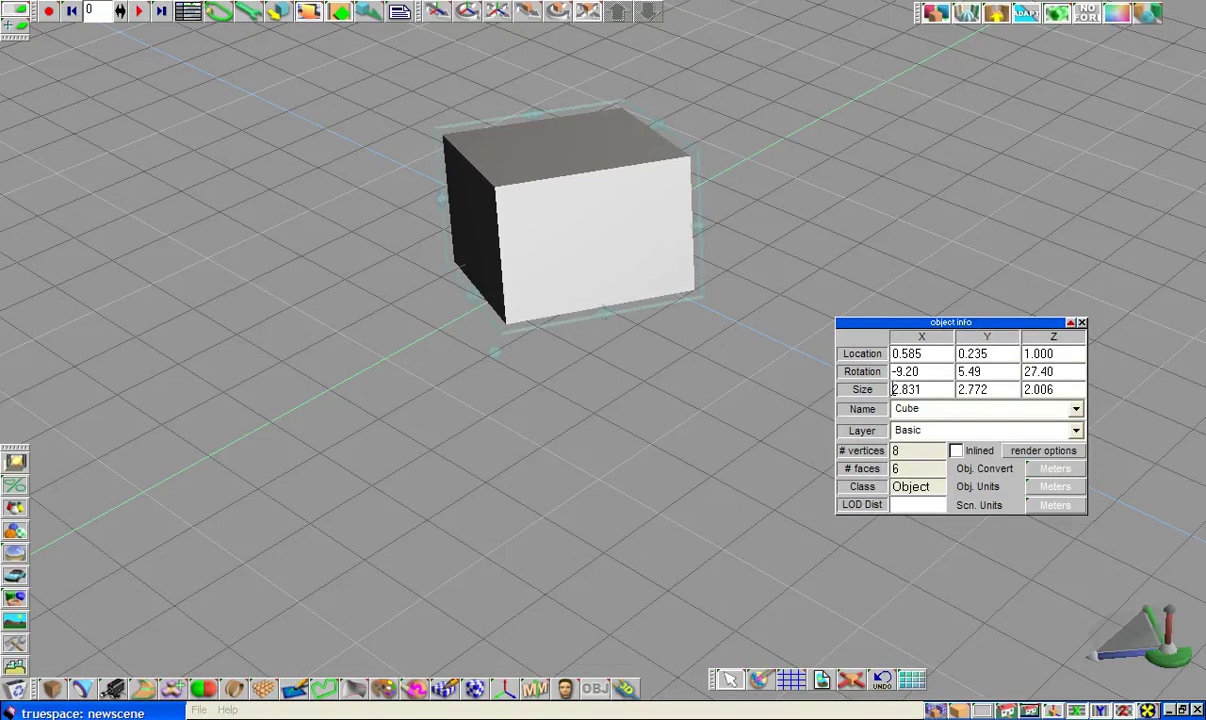
left_click_drag(538, 113, 532, 111)
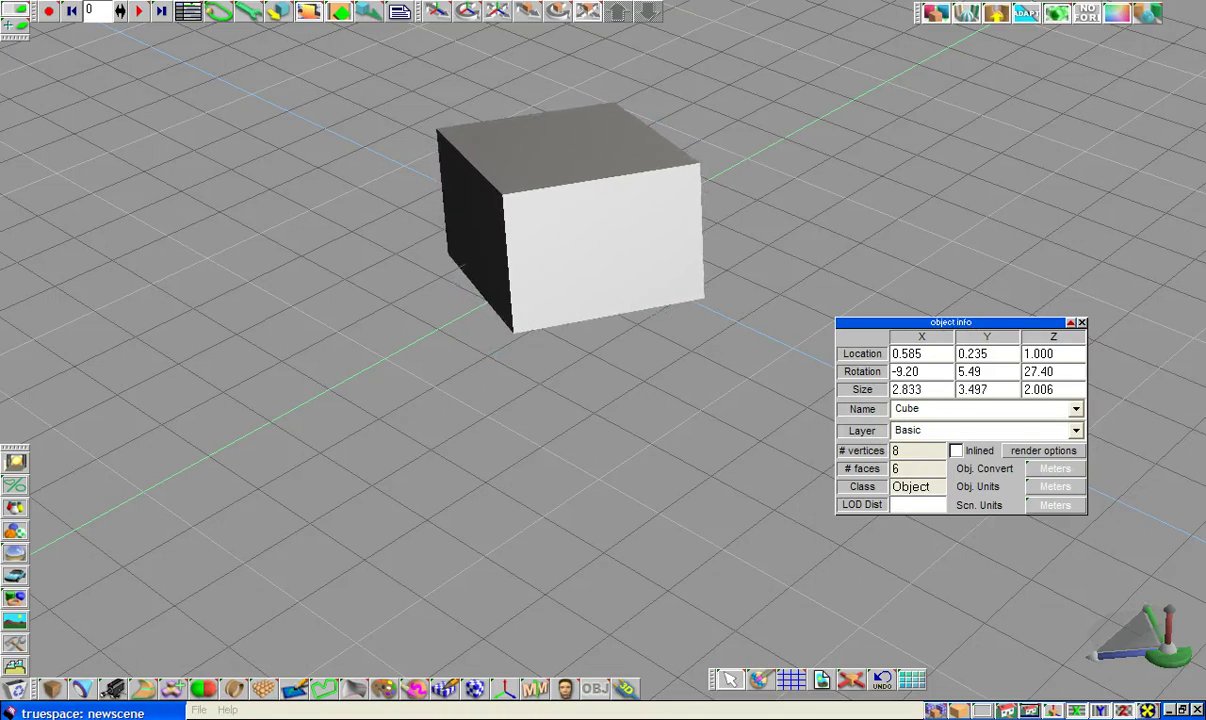
left_click_drag(604, 256, 606, 244)
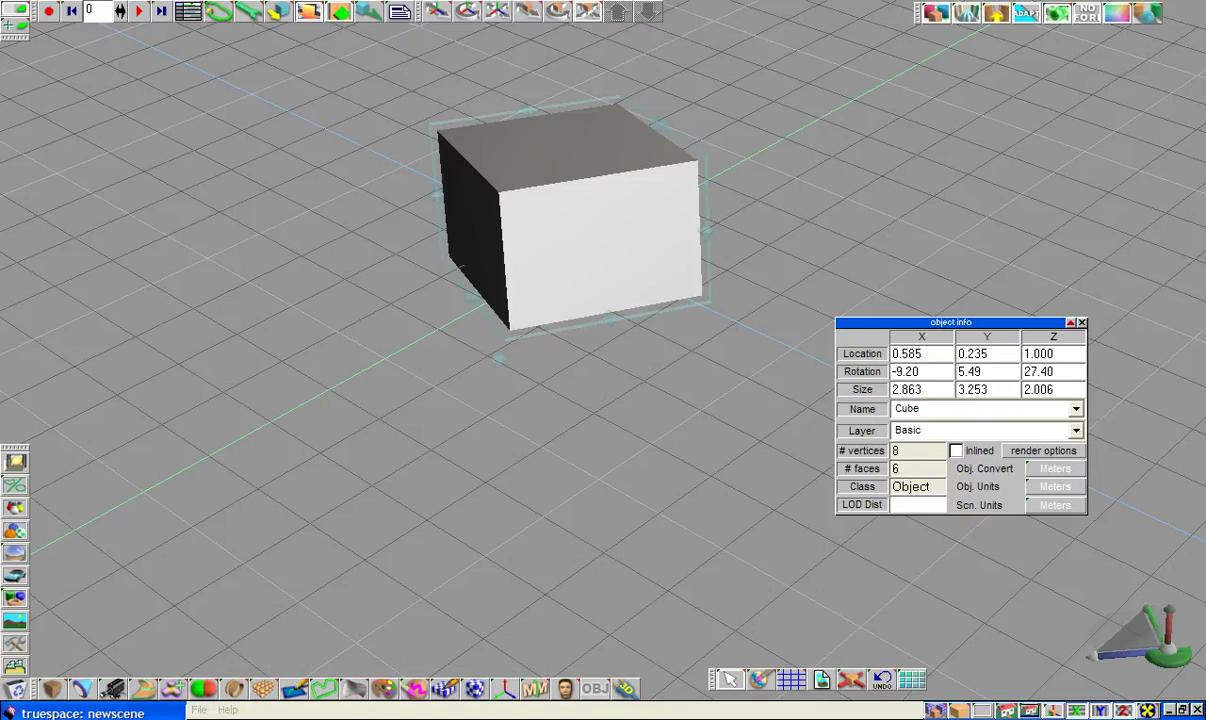
Undo the cube's recent scaling and rotation, redo changes to restore the stretched, rotated shape, and delete the cube
left_click(882, 681)
left_click(882, 681)
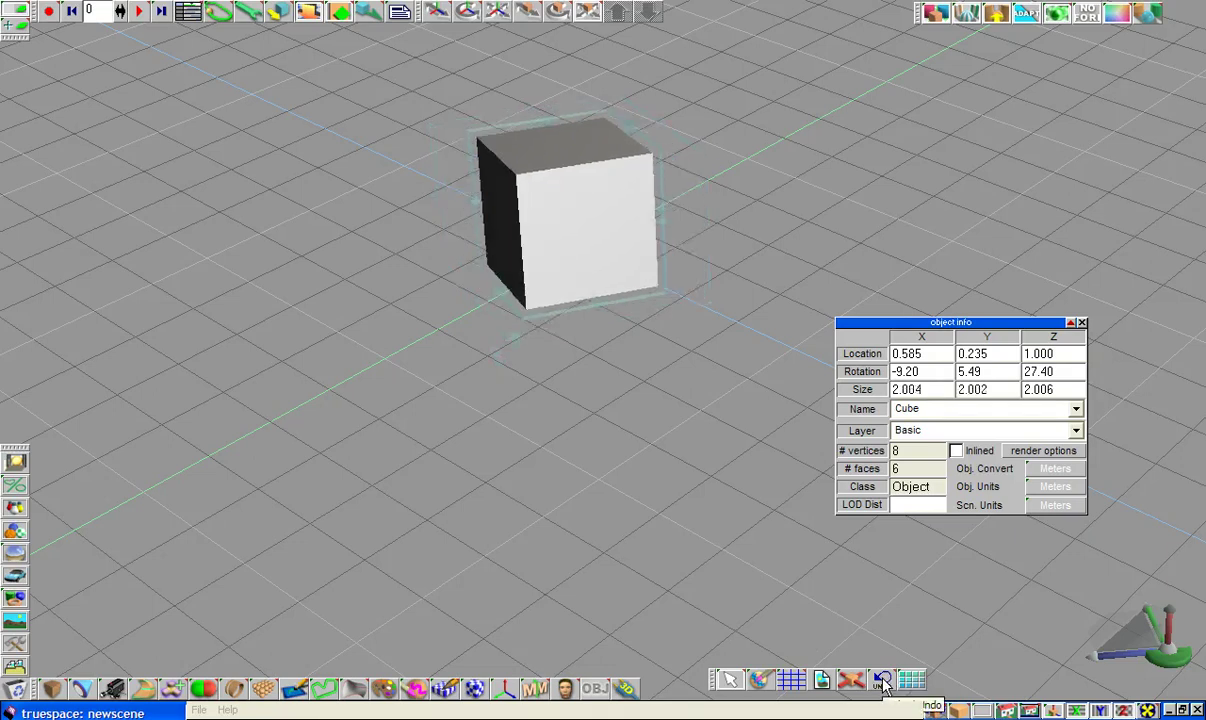
left_click(882, 681)
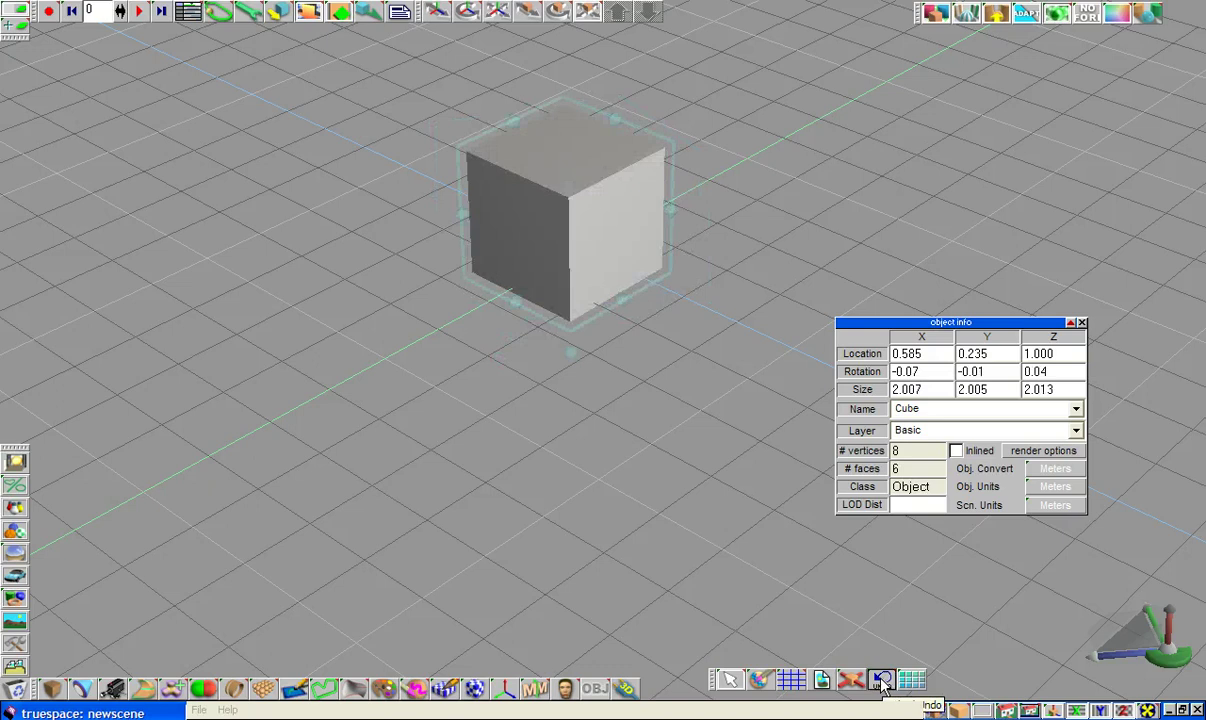
left_click_drag(882, 681, 879, 638)
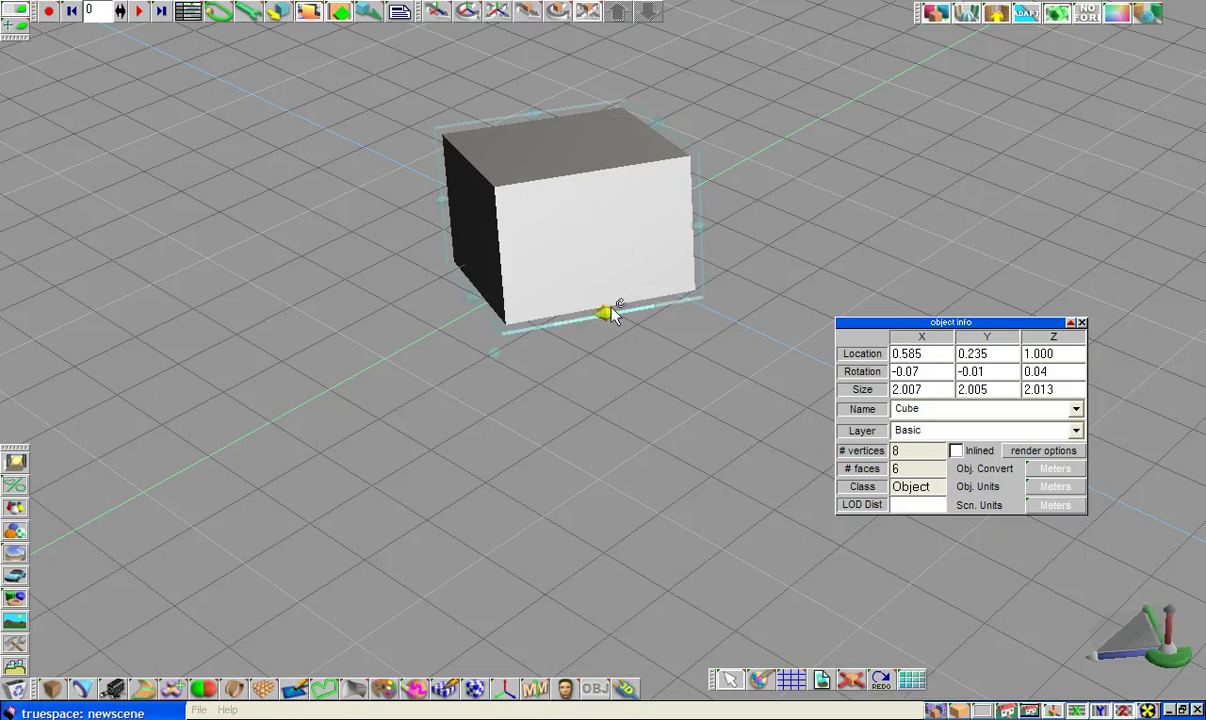
left_click(851, 680)
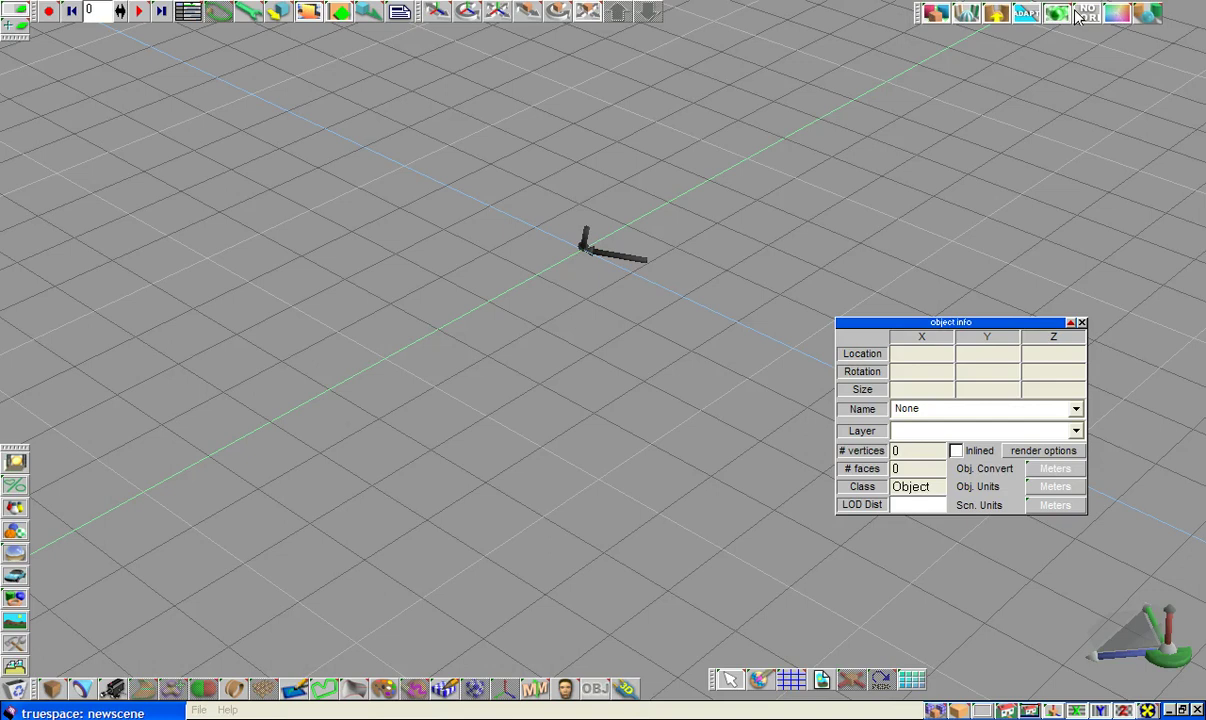
Try out expanding the render options toolbar to show all its variants, minimizing it and restoring it to its compact form
left_click(922, 18)
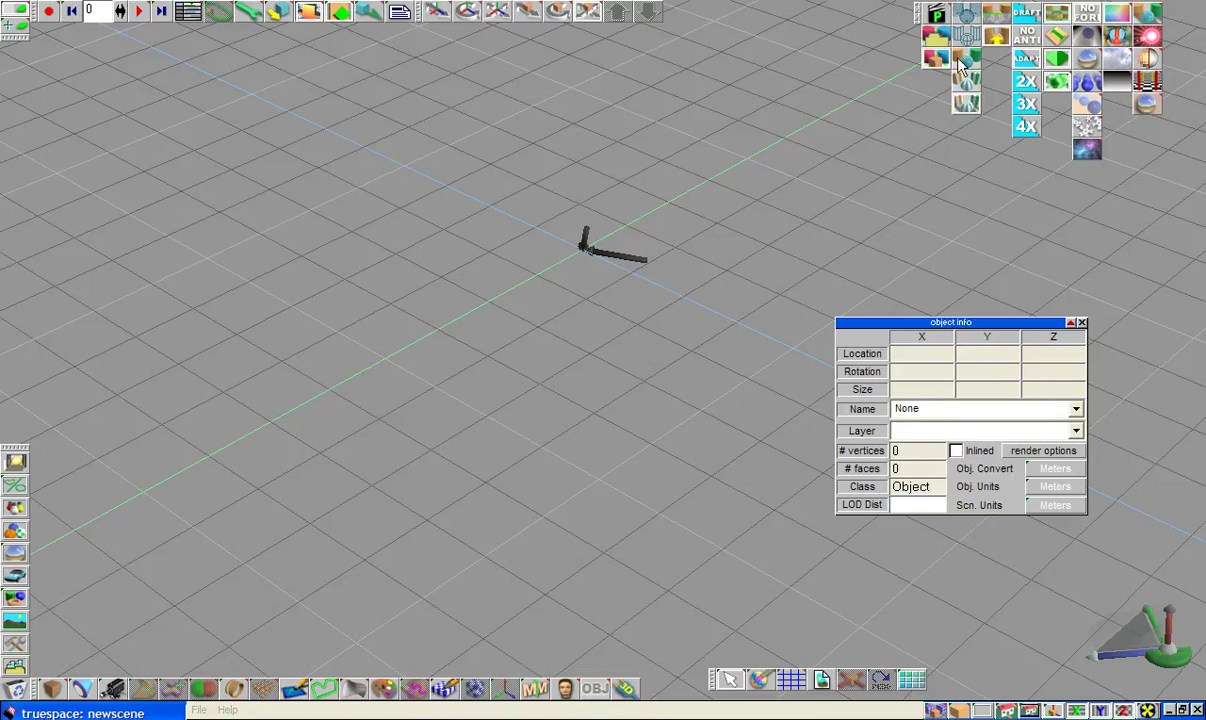
left_click(917, 11)
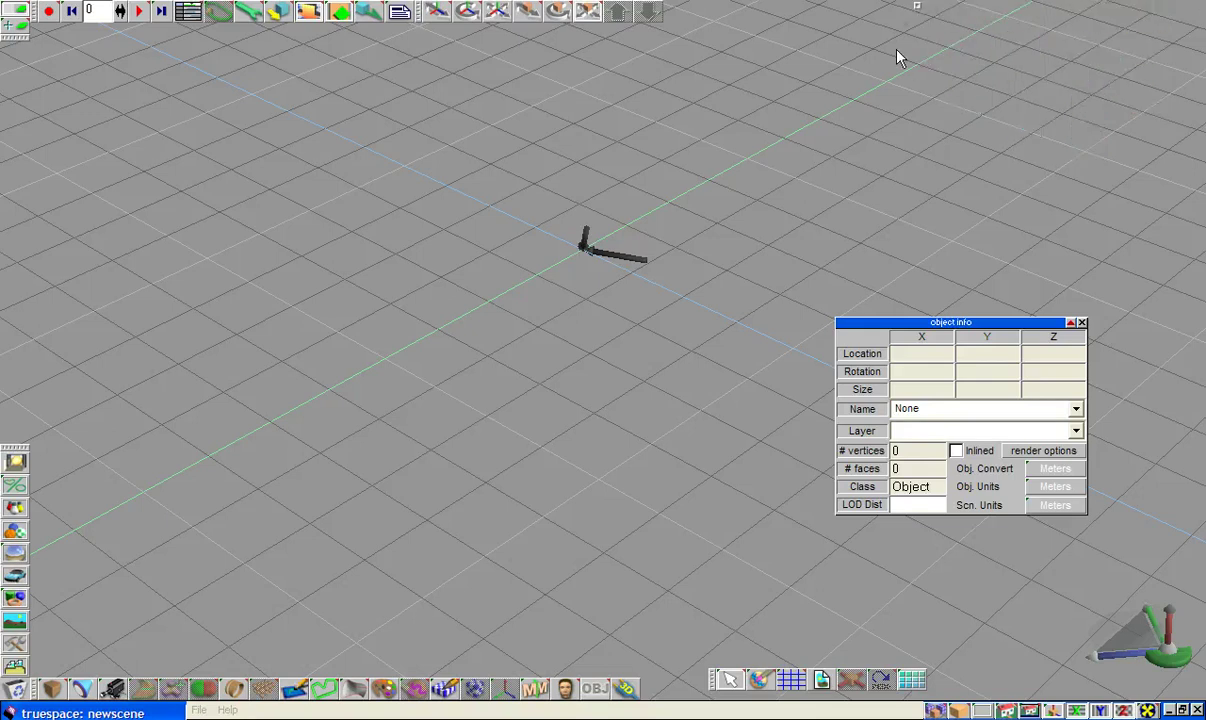
left_click(918, 11)
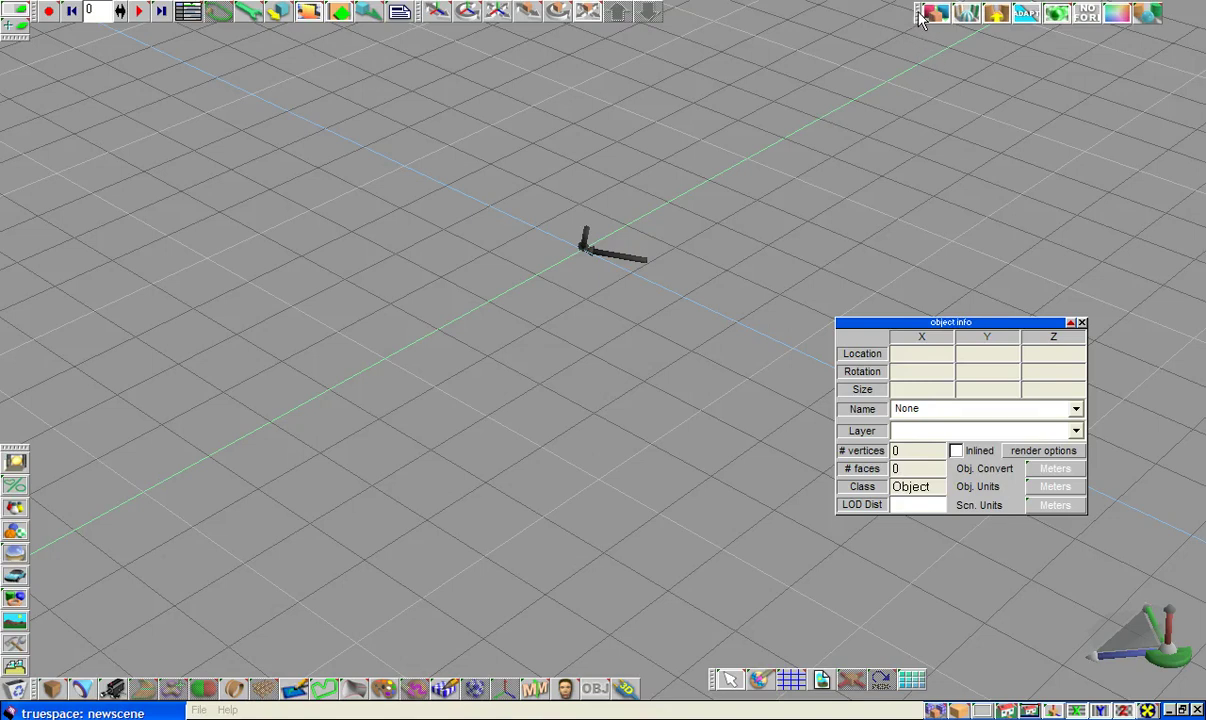
left_click(921, 20)
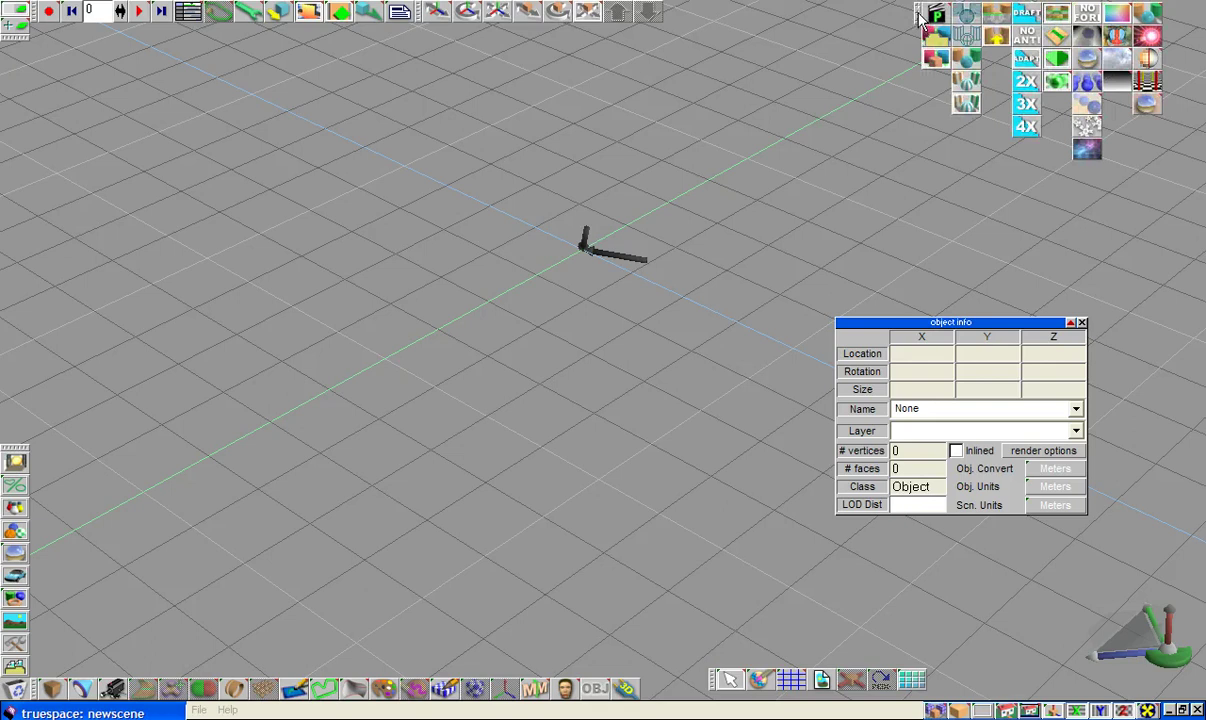
left_click(921, 20)
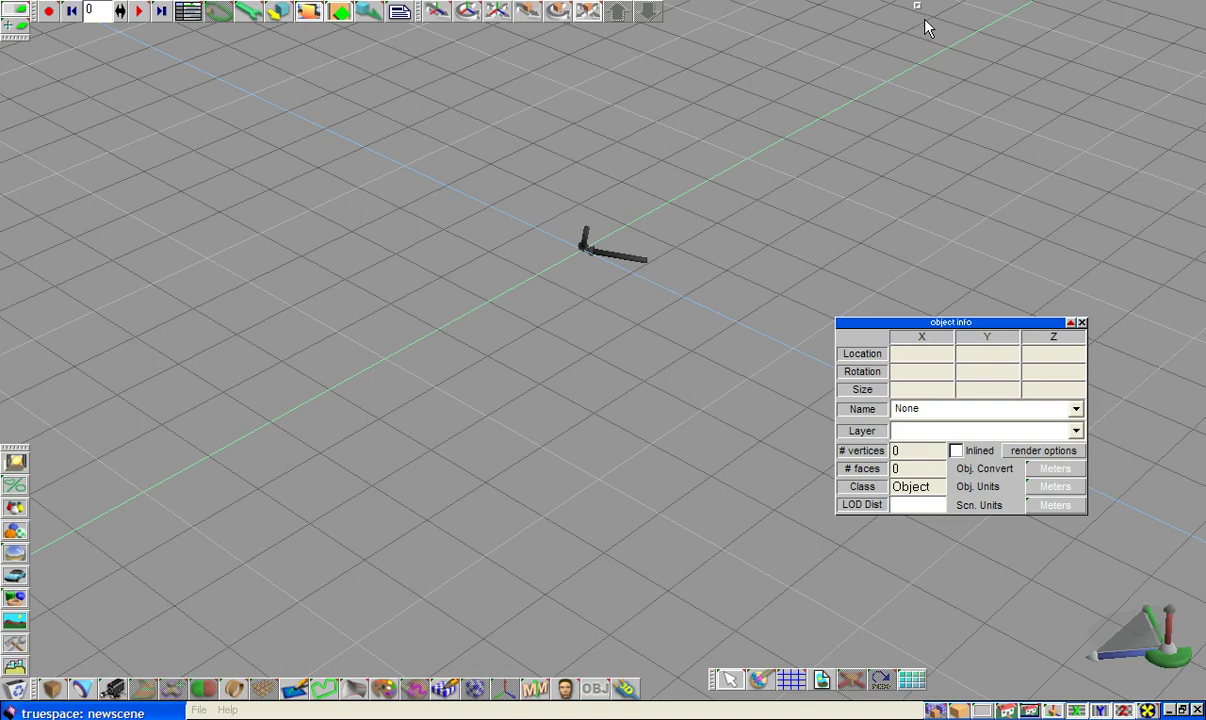
left_click(919, 7)
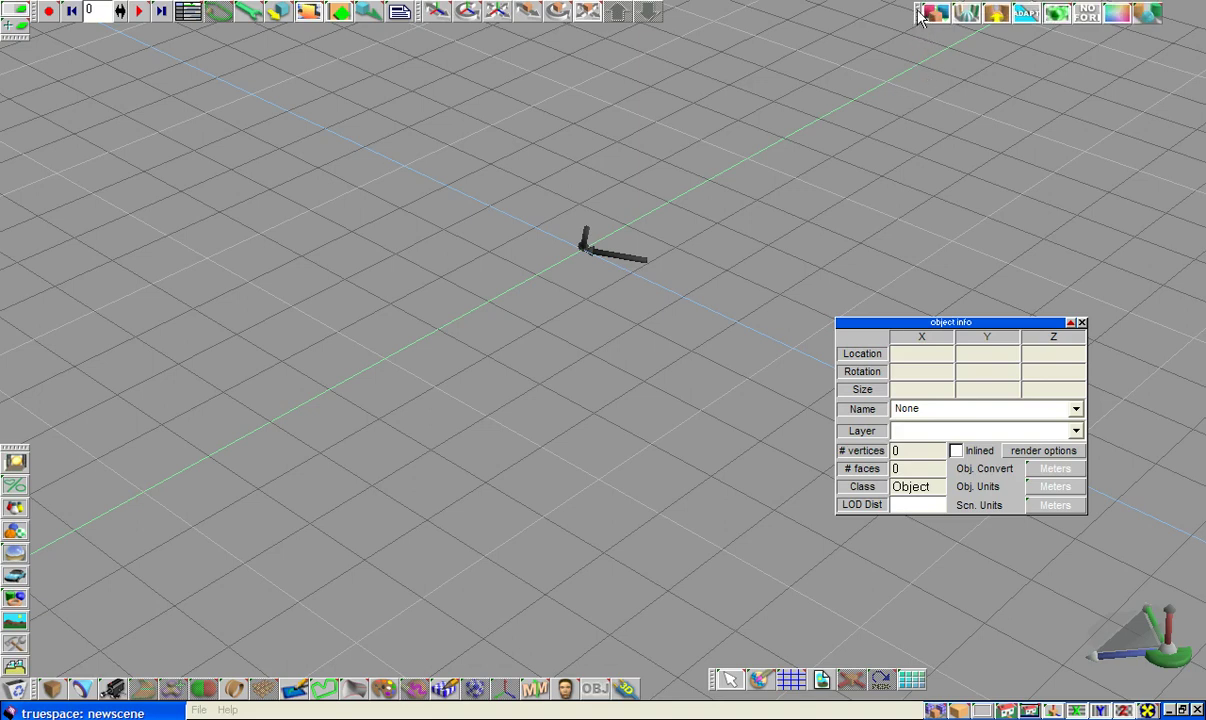
Expand the toolbar holding the object selection and undo tools to show all its icons, and minimize it
left_click(711, 681)
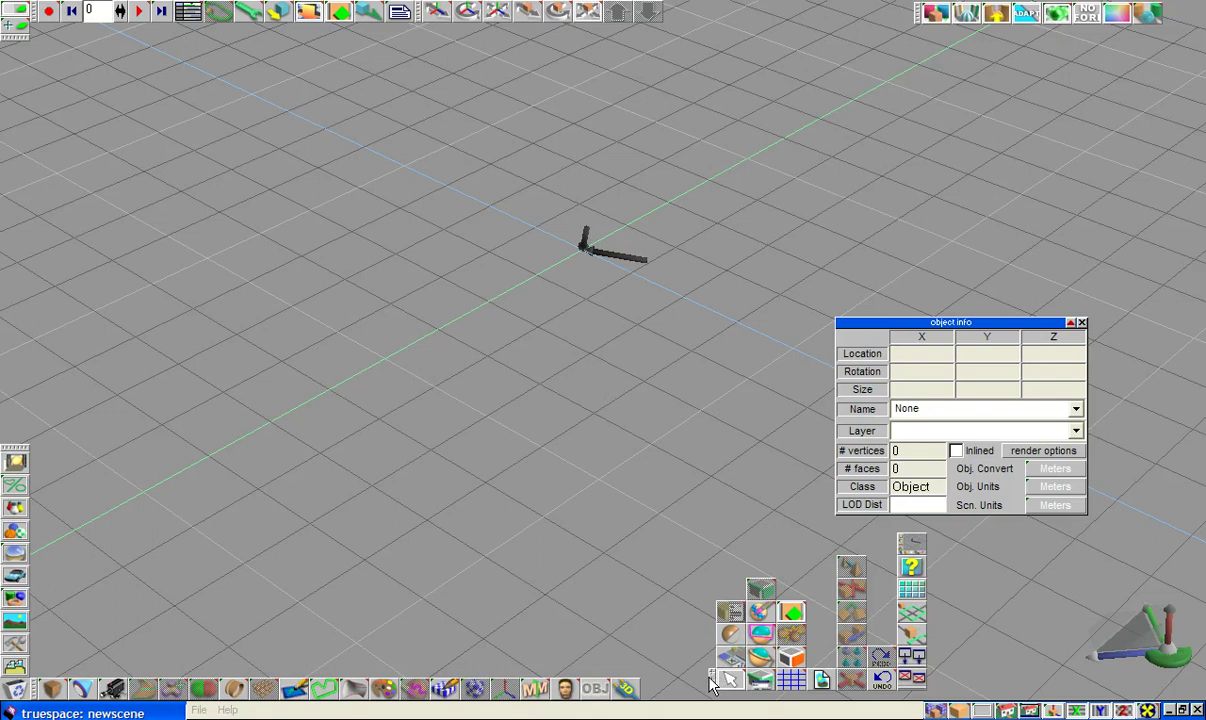
left_click(712, 683)
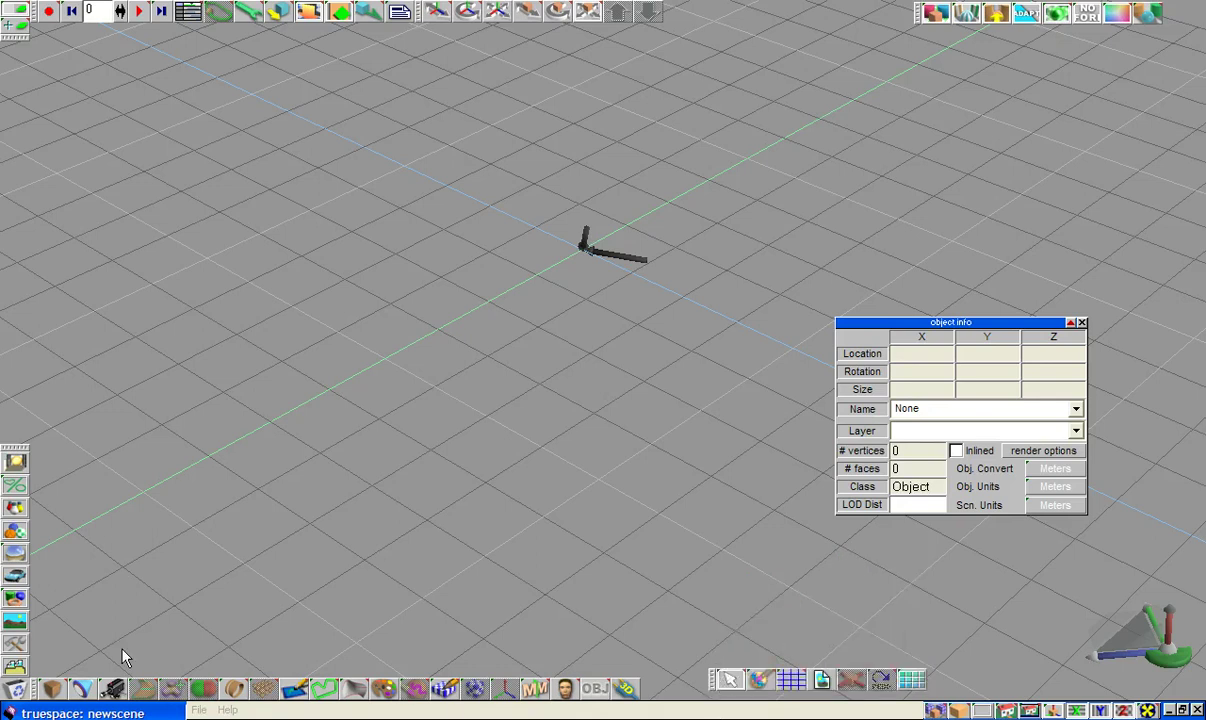
left_click(713, 683)
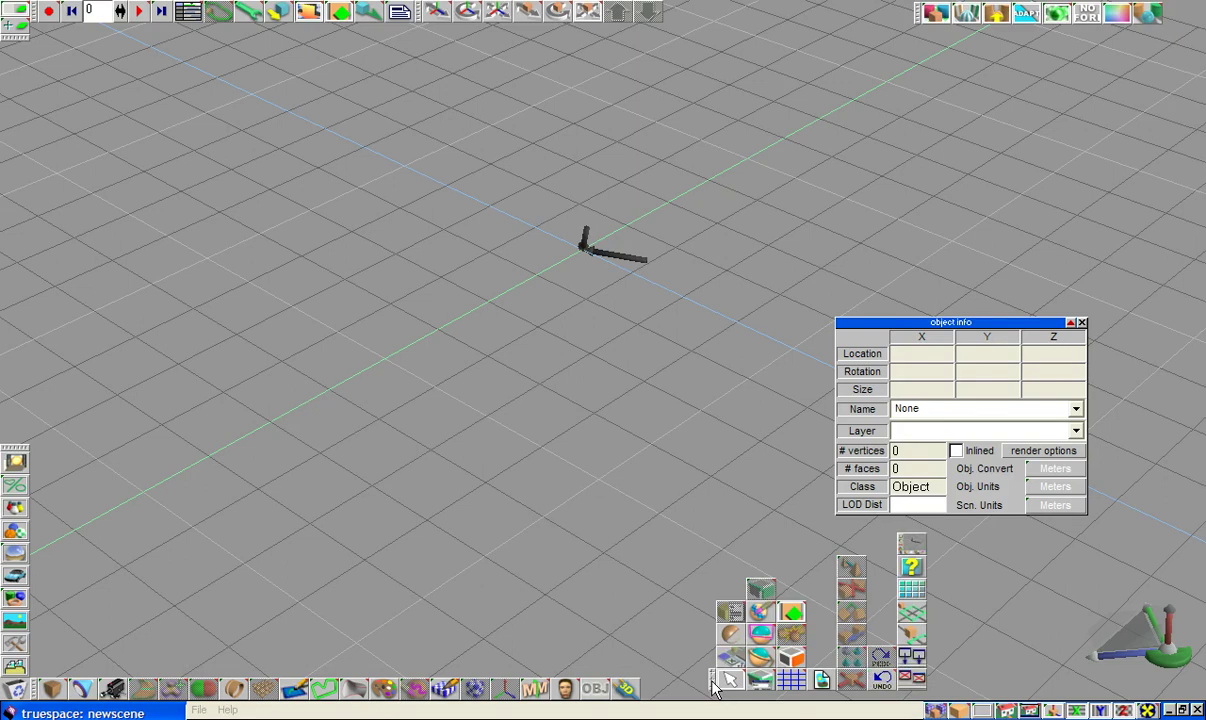
double_click(712, 682)
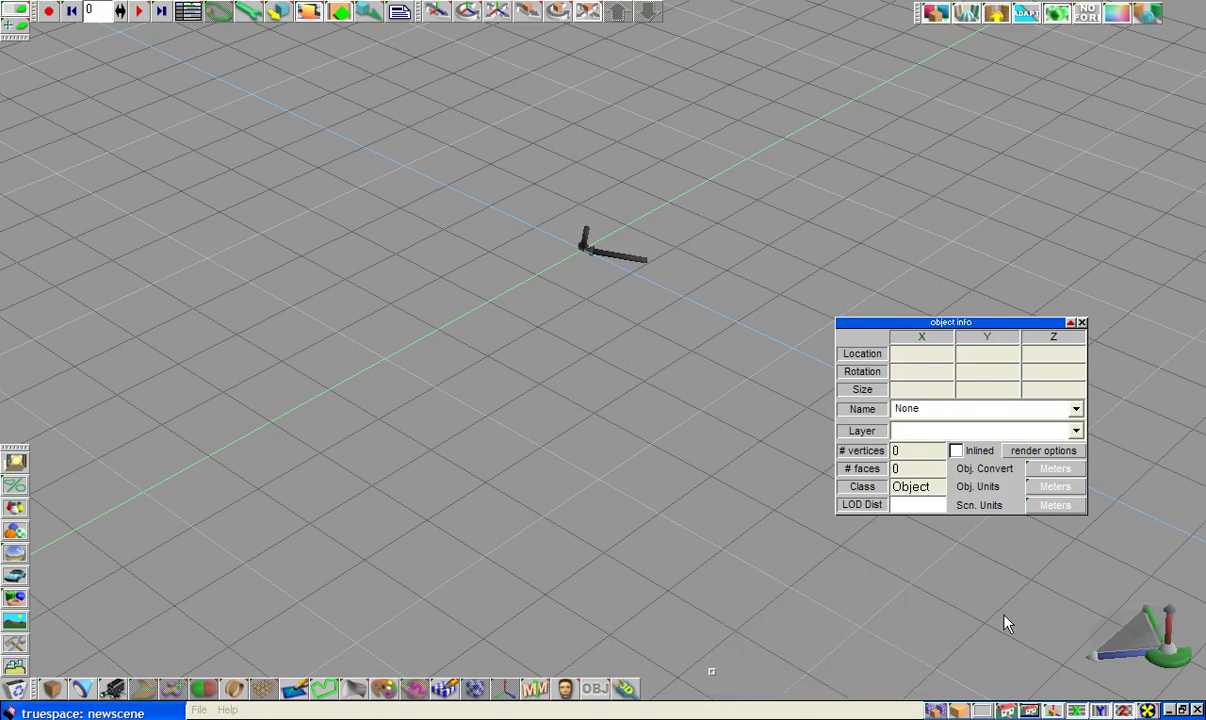